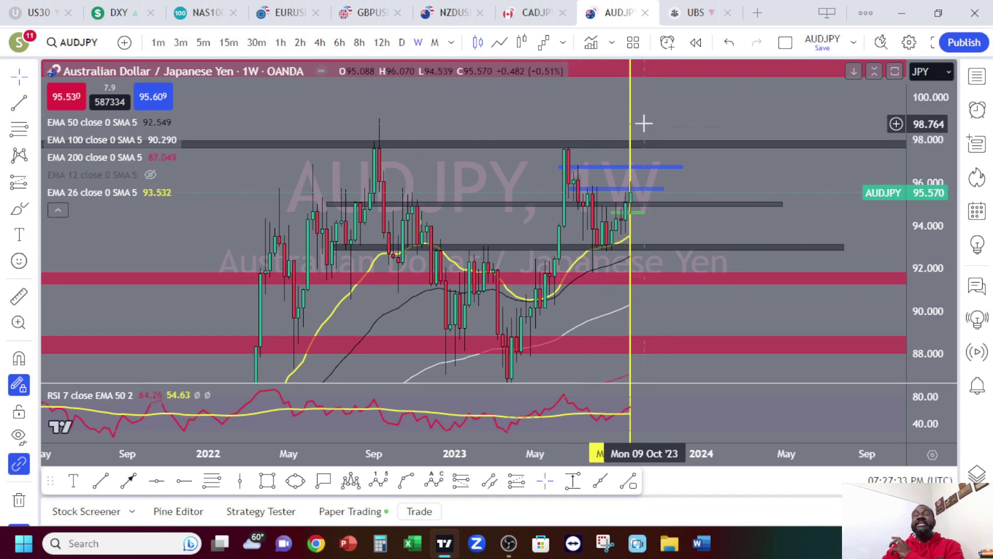
# Draw an Elliott Impulse Wave on the weekly chart from about 86.99 through 97.77, 93.06, 99.89 and 97.88 to a final point higher up.
pyautogui.click(378, 480)
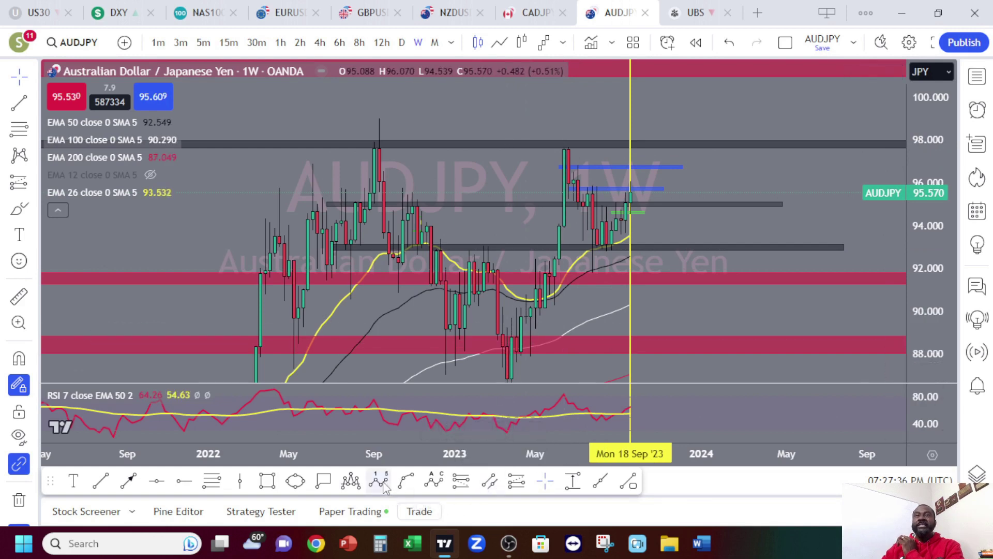
pyautogui.click(511, 375)
pyautogui.click(563, 145)
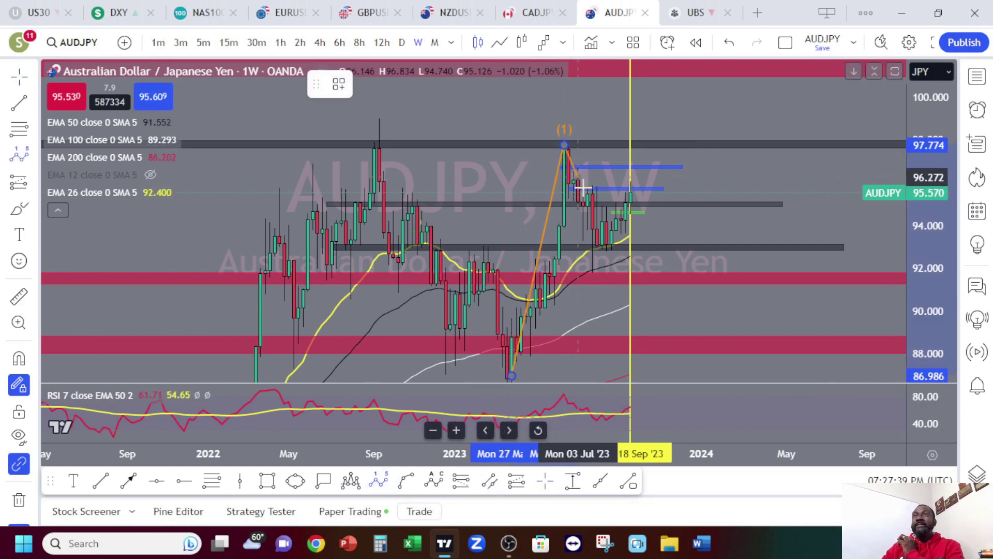
pyautogui.click(607, 246)
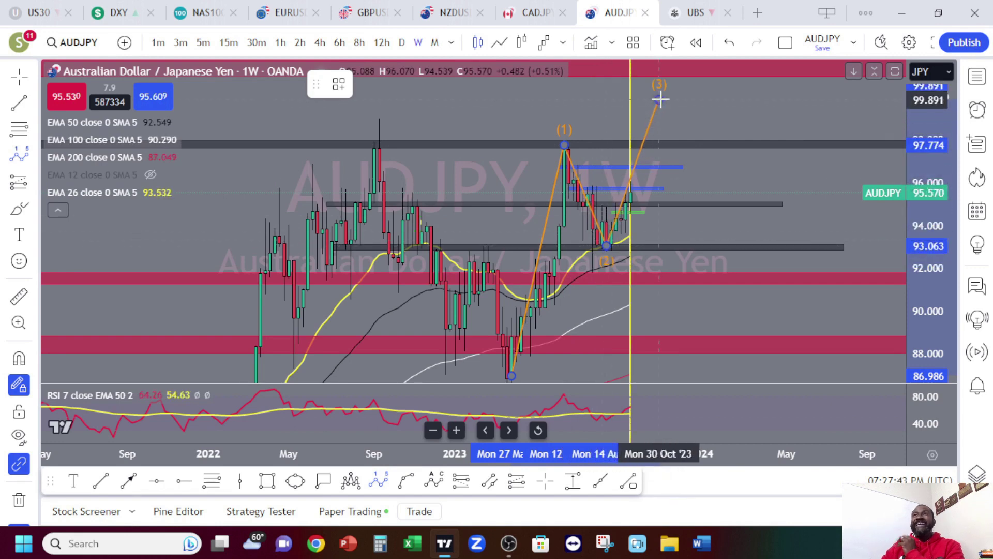
pyautogui.click(660, 100)
pyautogui.click(712, 142)
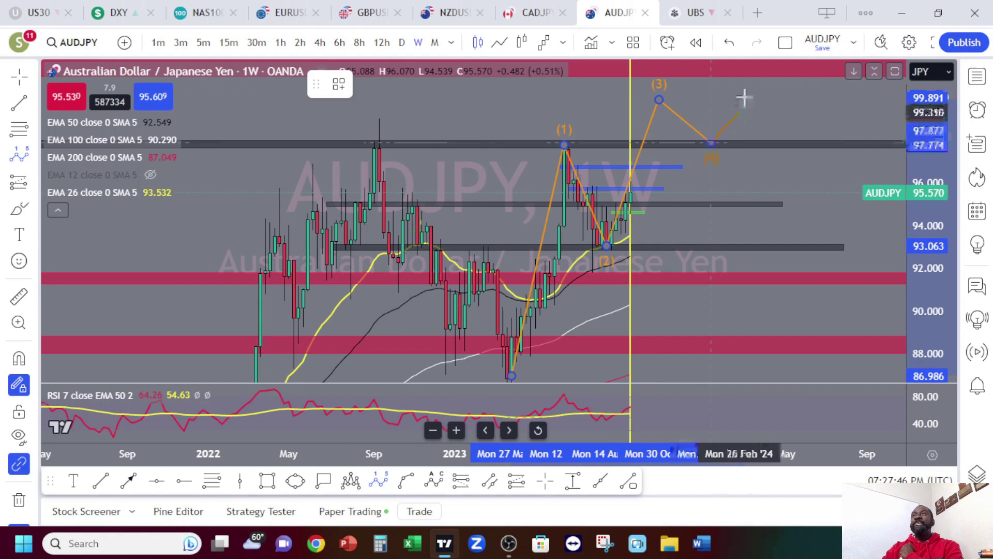
pyautogui.click(753, 77)
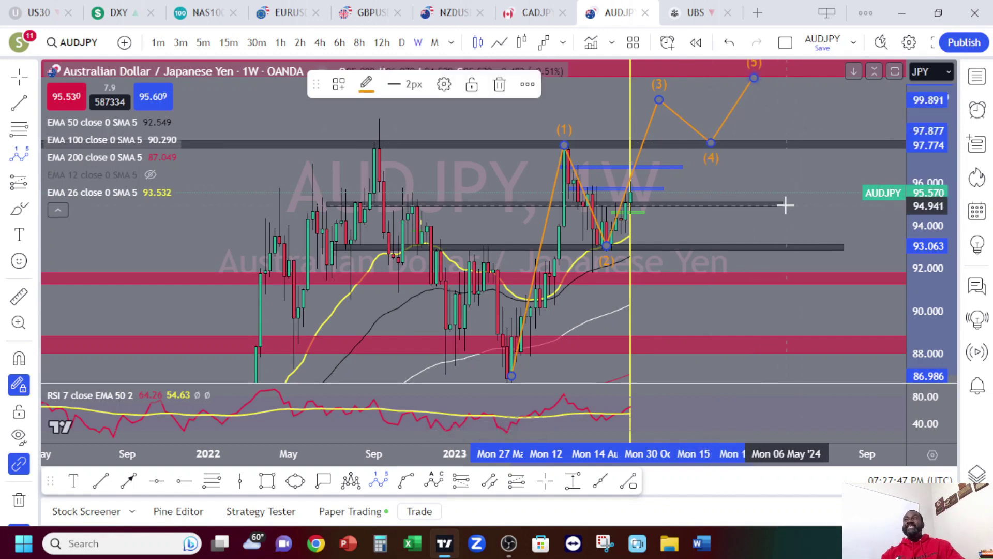
pyautogui.click(786, 206)
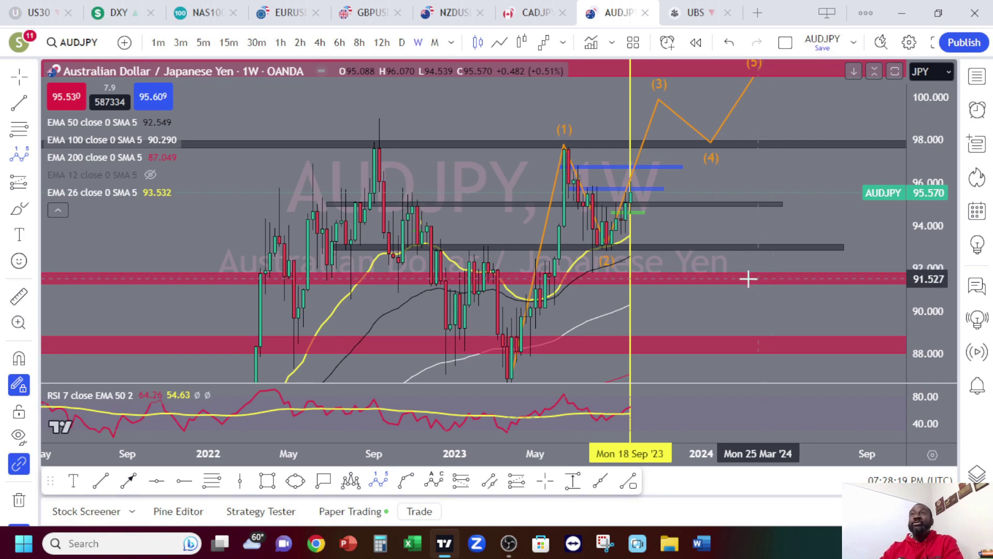
# Delete the impulse wave from the weekly chart and switch the chart to the daily timeframe.
pyautogui.click(640, 155)
pyautogui.click(496, 88)
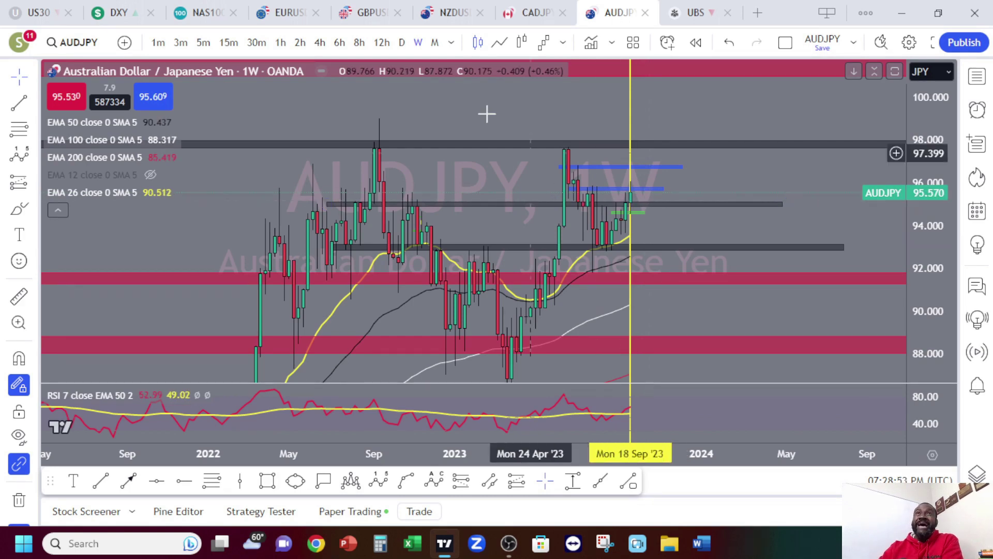
pyautogui.click(402, 43)
# Examine the daily price swings from the April rally through the June high and July low to late September.
pyautogui.moveTo(920, 232); pyautogui.dragTo(919, 221)
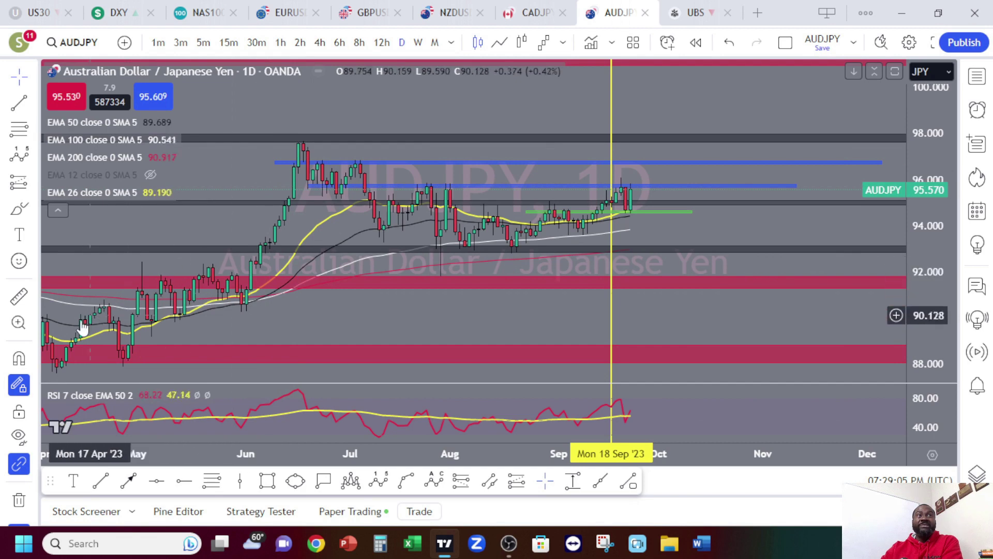
pyautogui.moveTo(322, 321); pyautogui.dragTo(347, 319)
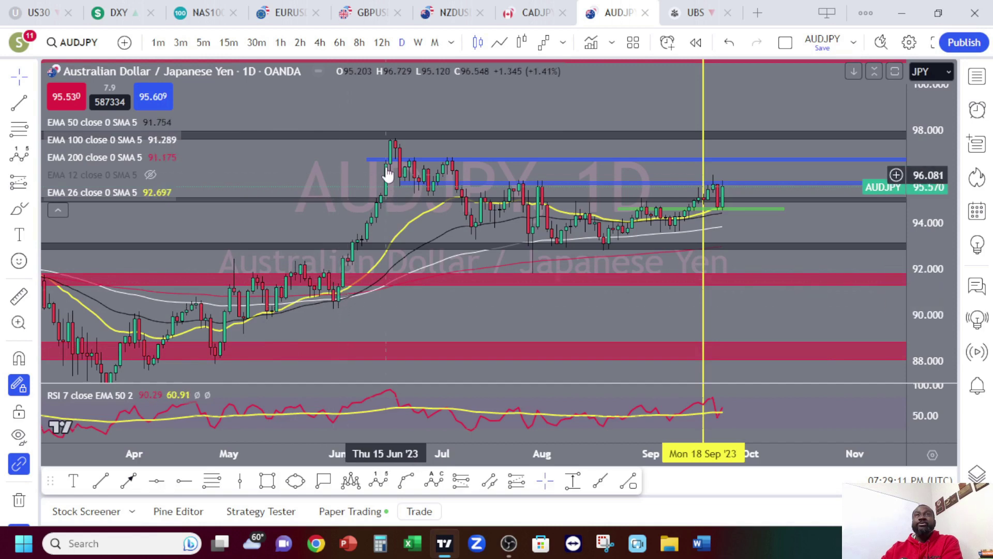
pyautogui.moveTo(588, 313); pyautogui.dragTo(434, 335)
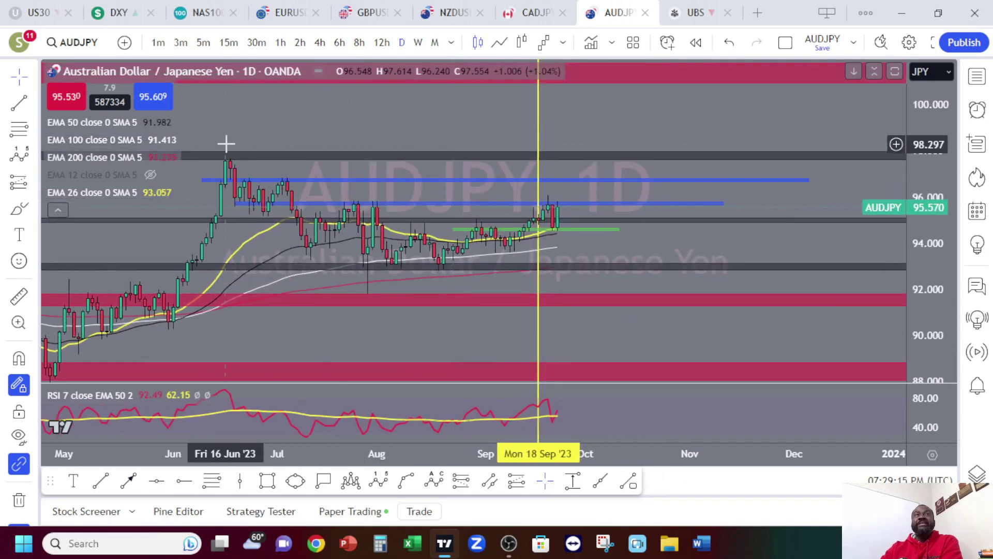
pyautogui.click(290, 180)
pyautogui.click(309, 251)
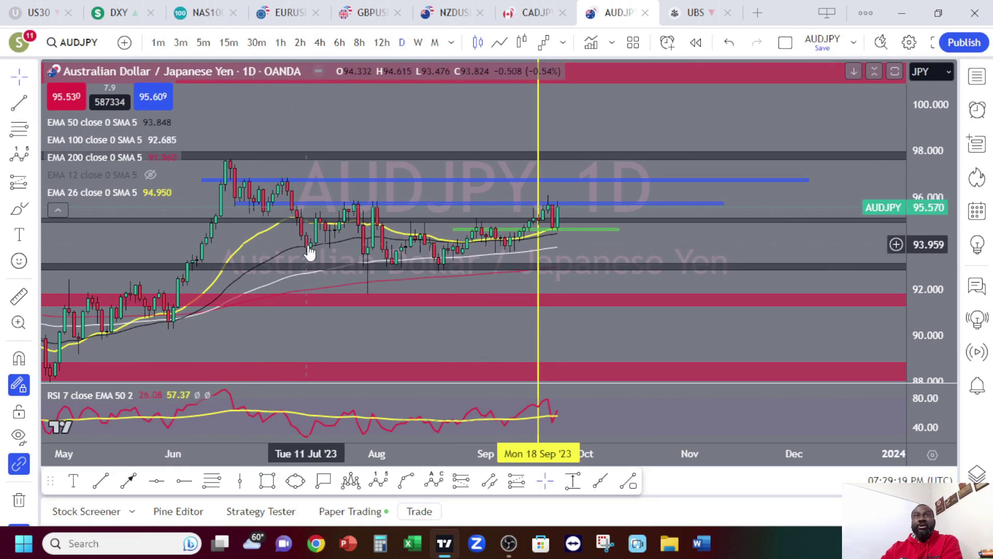
pyautogui.click(335, 181)
pyautogui.click(361, 211)
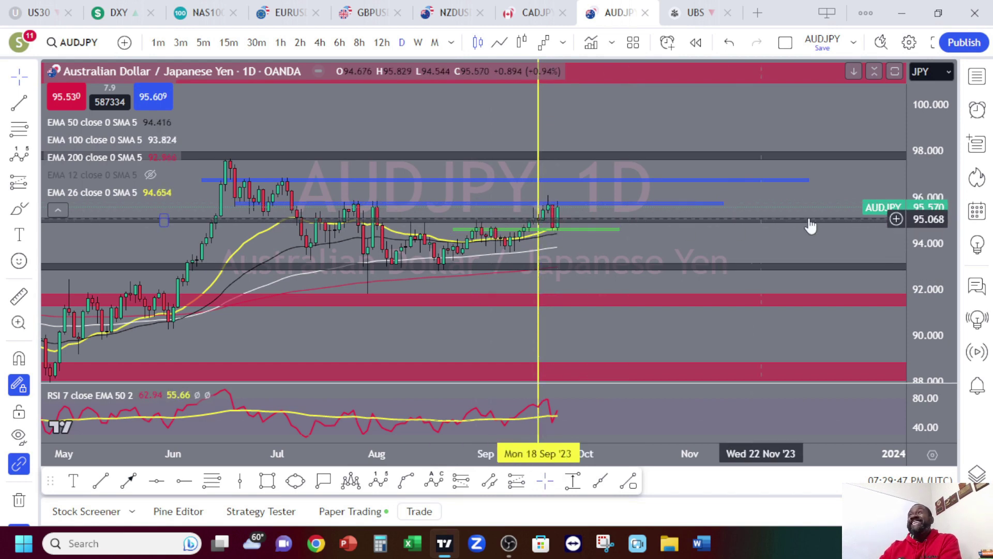
# Draw a projected impulse wave on the daily chart from about 95.57 through 95.09, 96.63, 96.00 and 97.53 to 96.88.
pyautogui.moveTo(632, 452); pyautogui.dragTo(557, 453)
pyautogui.moveTo(937, 209); pyautogui.dragTo(937, 229)
pyautogui.moveTo(681, 255); pyautogui.dragTo(758, 248)
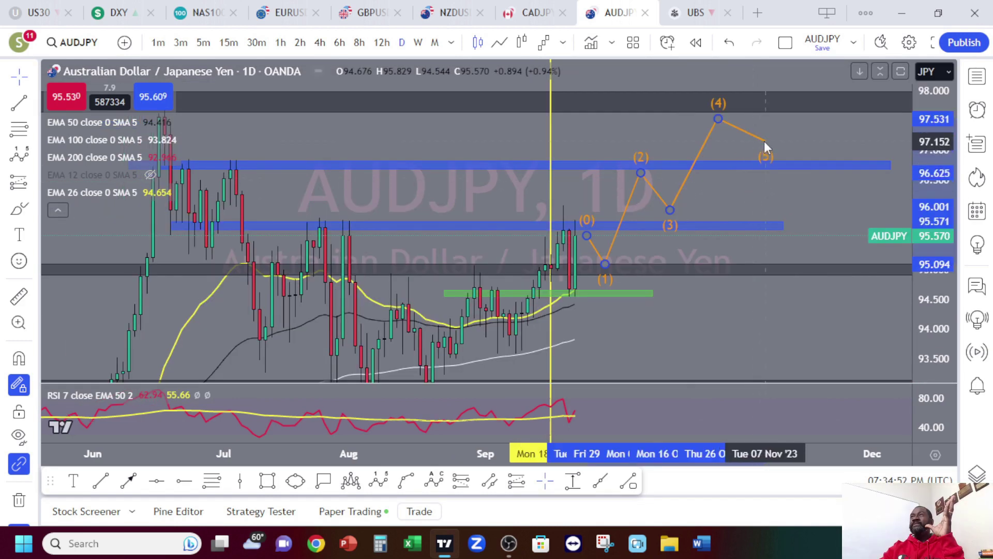
pyautogui.click(755, 157)
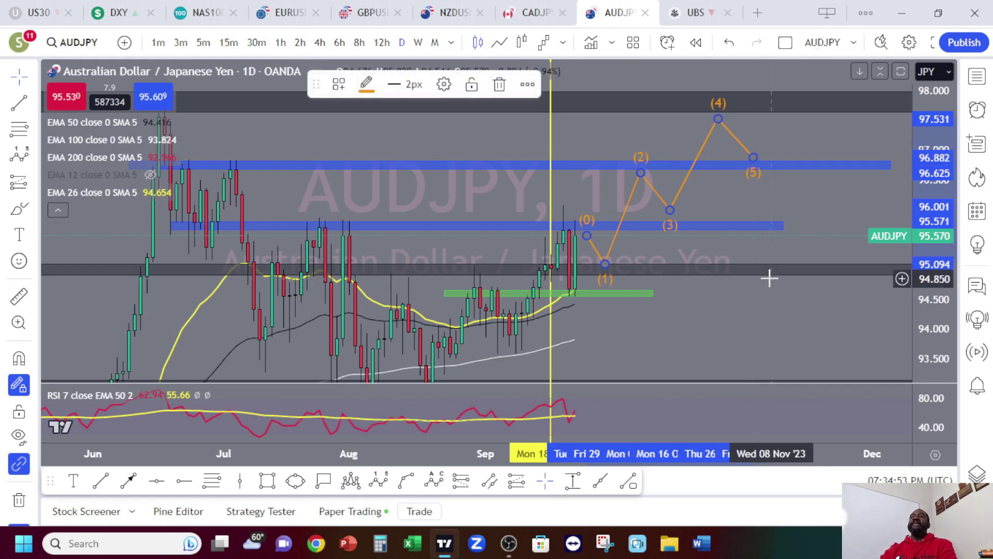
pyautogui.click(629, 323)
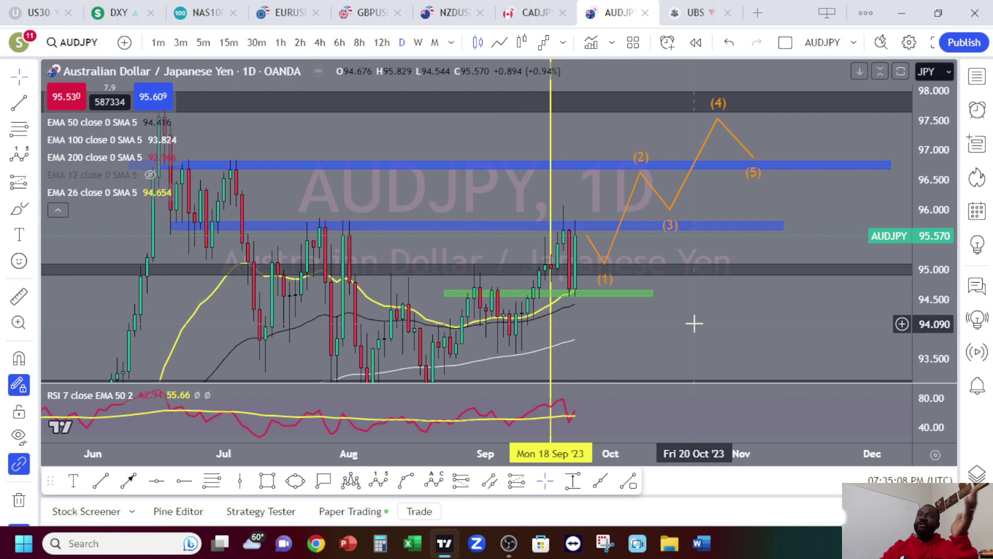
# Switch the chart to the 4-hour timeframe and delete the projected impulse wave.
pyautogui.click(320, 43)
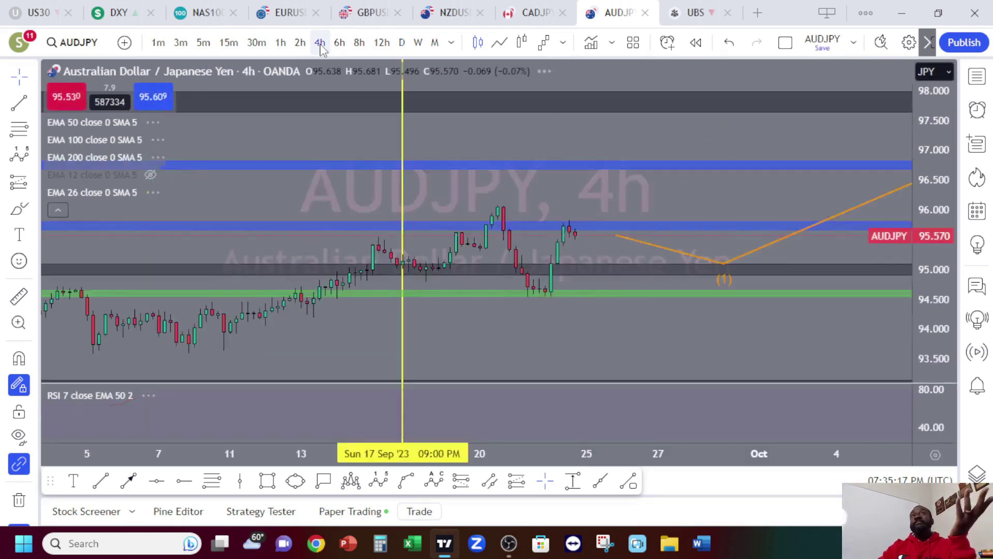
pyautogui.click(831, 220)
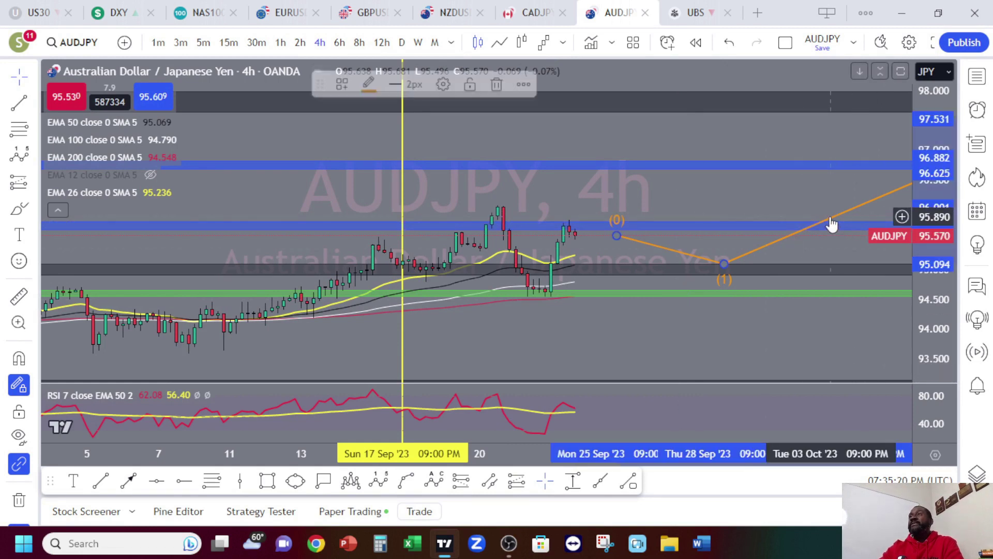
pyautogui.click(499, 86)
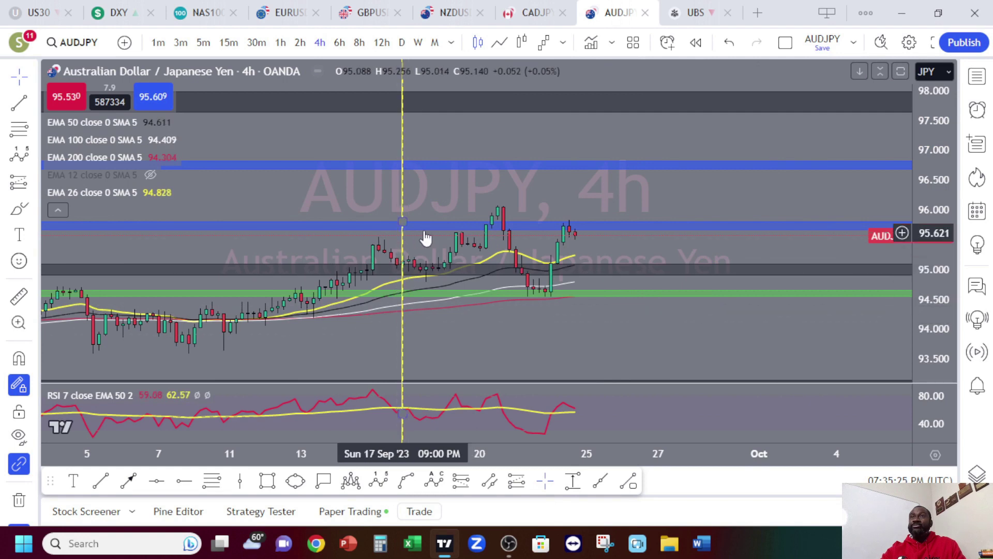
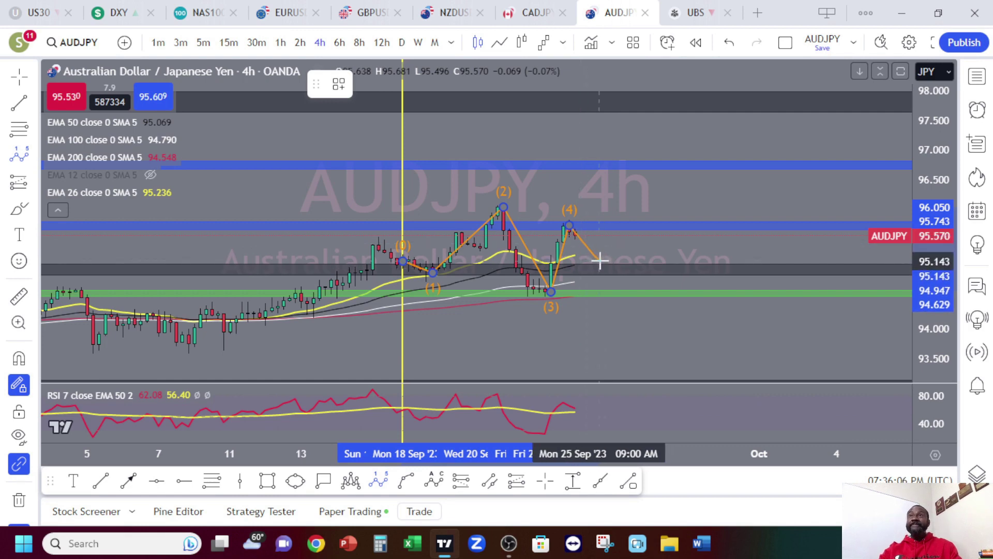
# Finish the 4-hour impulse wave with its fifth point at about 95.1 on 25 September, inside the grey zone.
pyautogui.click(604, 263)
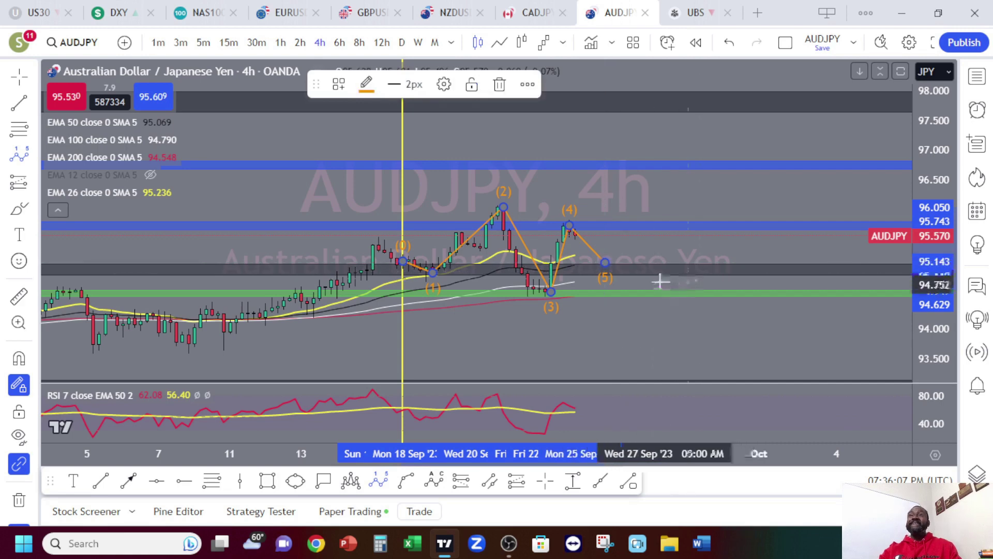
pyautogui.click(614, 266)
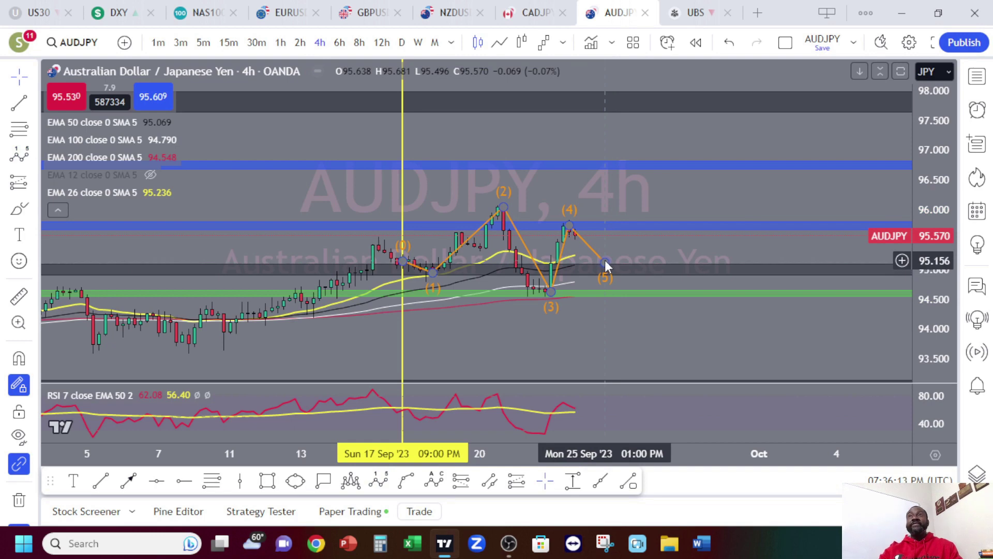
# Draw a second impulse wave from the first wave's end at about 95.11 through 96.63, 95.89, 97.59 and 96.87 to 97.76.
pyautogui.click(379, 482)
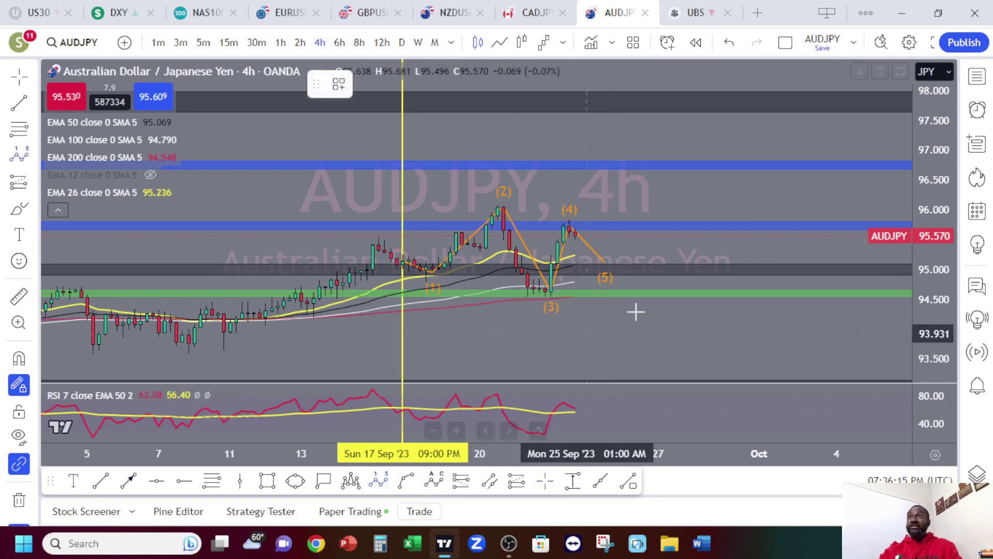
pyautogui.click(603, 263)
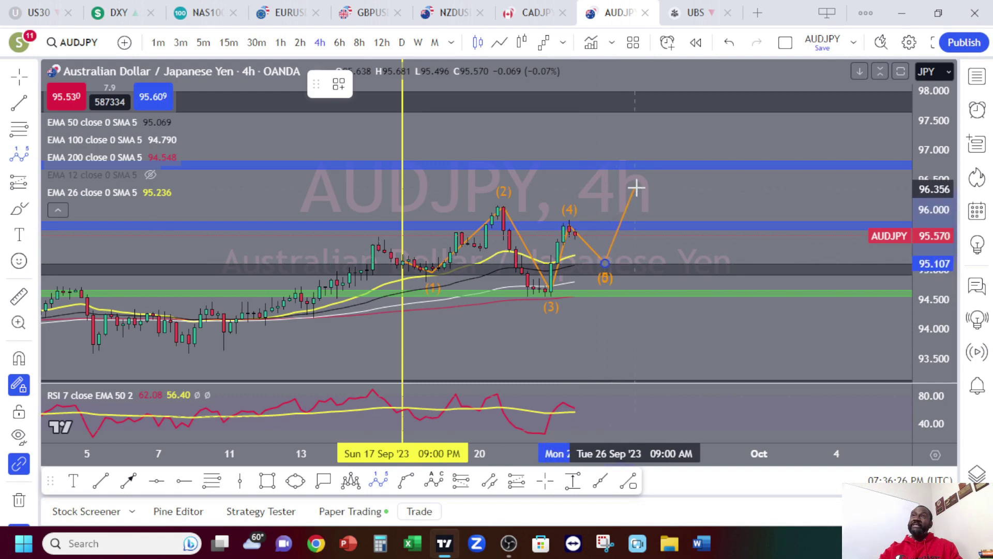
pyautogui.click(646, 172)
pyautogui.click(670, 216)
pyautogui.click(718, 114)
pyautogui.click(748, 158)
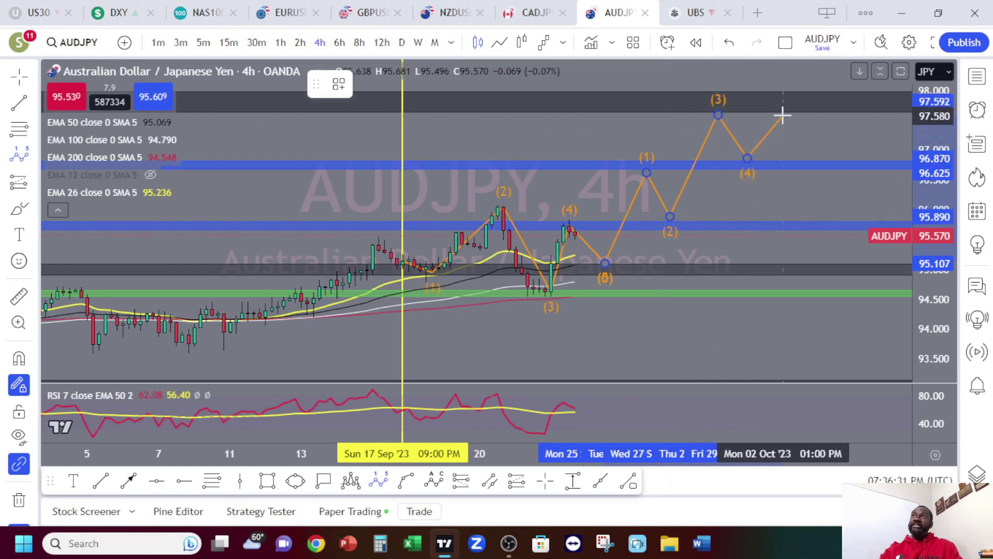
pyautogui.click(795, 105)
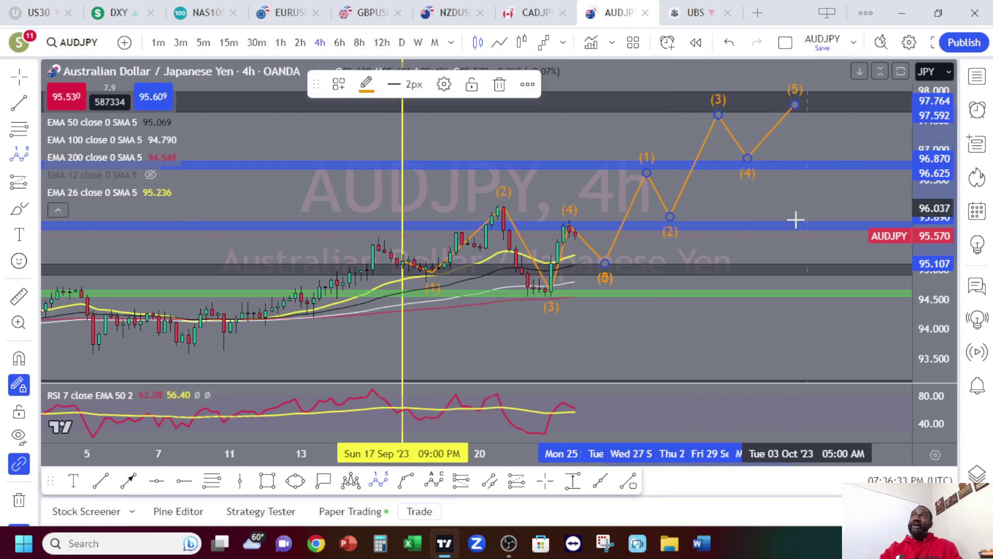
pyautogui.click(703, 393)
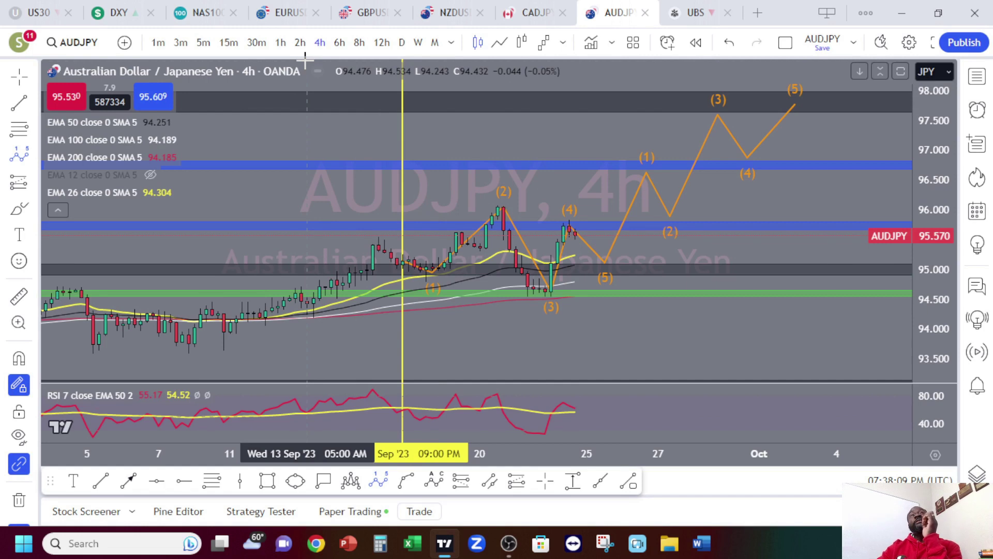
# Switch the chart to the 1-hour timeframe and delete both impulse waves.
pyautogui.click(280, 43)
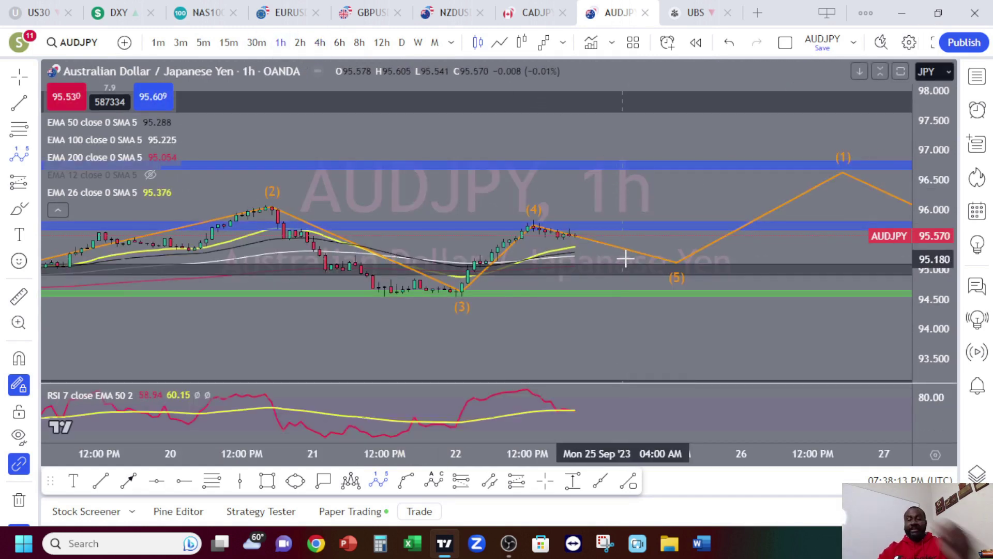
pyautogui.click(636, 254)
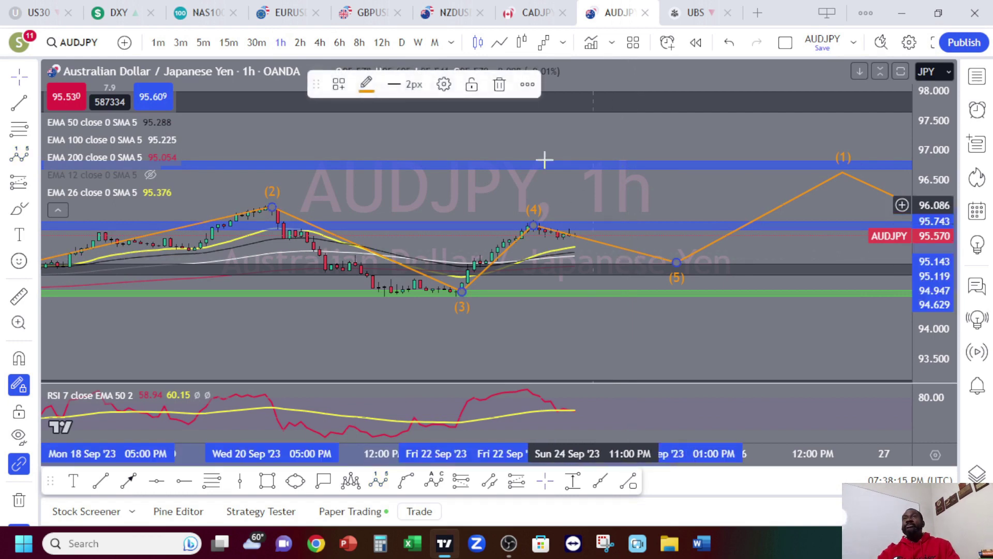
pyautogui.click(500, 84)
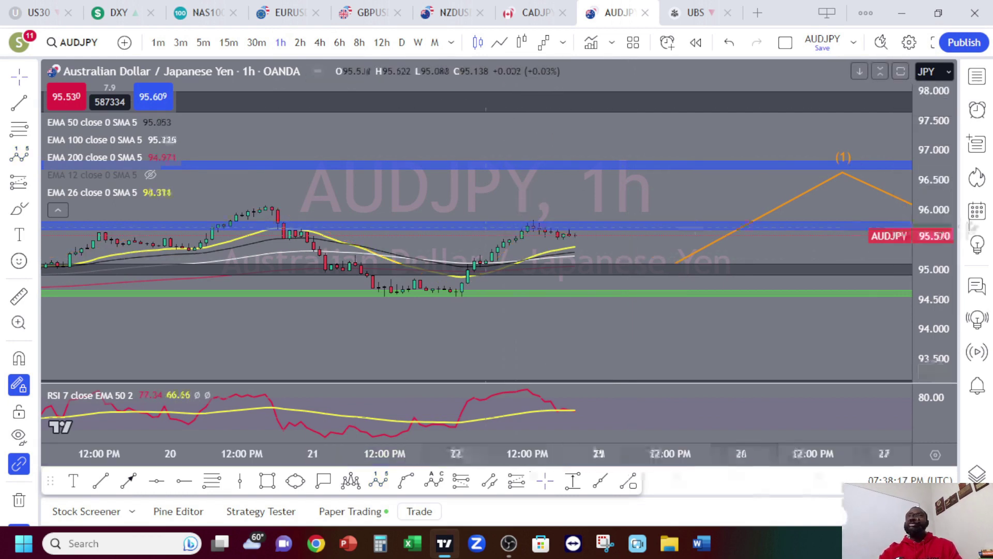
pyautogui.click(820, 187)
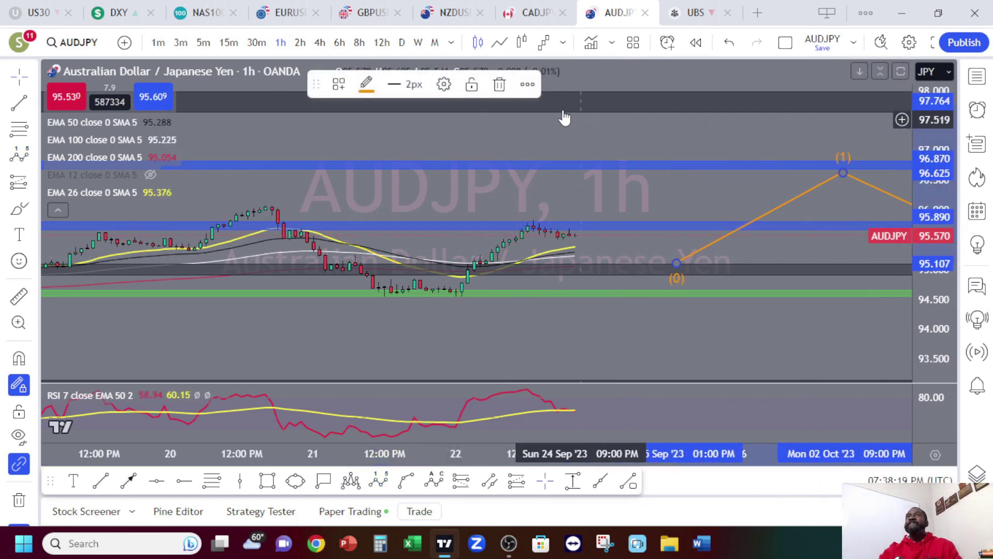
pyautogui.click(499, 85)
# Check recent price action on the 1-hour and 30-minute timeframes, ending on the 1-hour chart.
pyautogui.moveTo(933, 215); pyautogui.dragTo(932, 194)
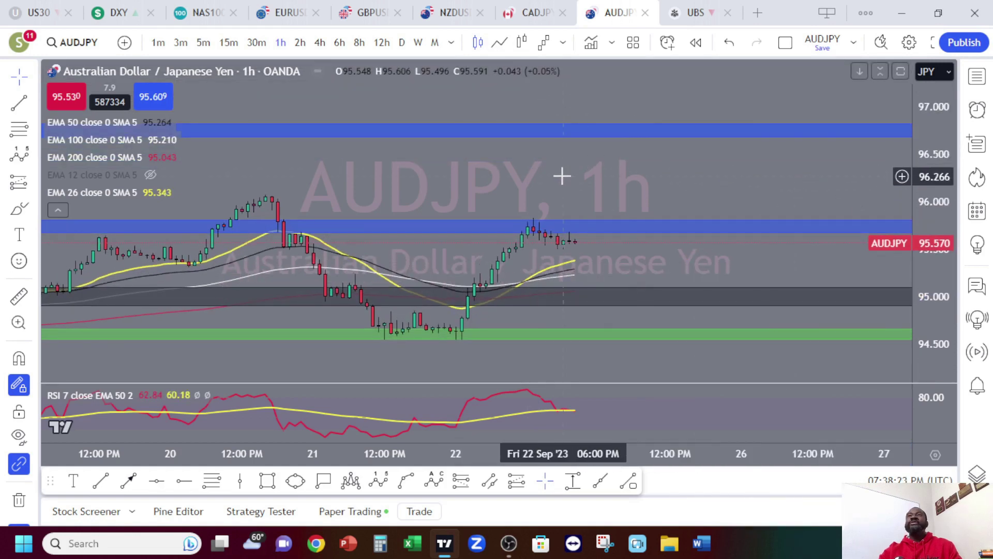
pyautogui.moveTo(562, 177); pyautogui.dragTo(587, 123)
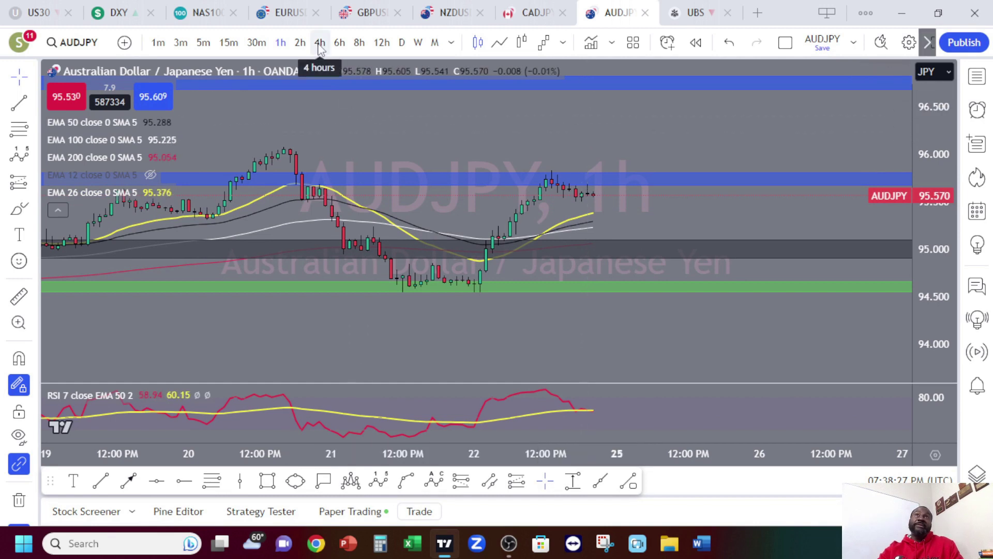
pyautogui.click(256, 45)
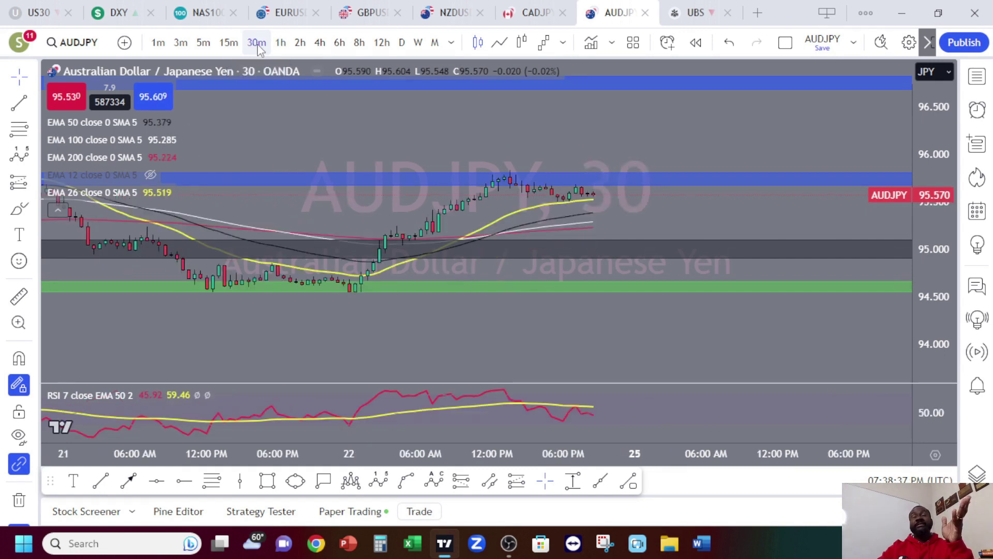
pyautogui.click(280, 45)
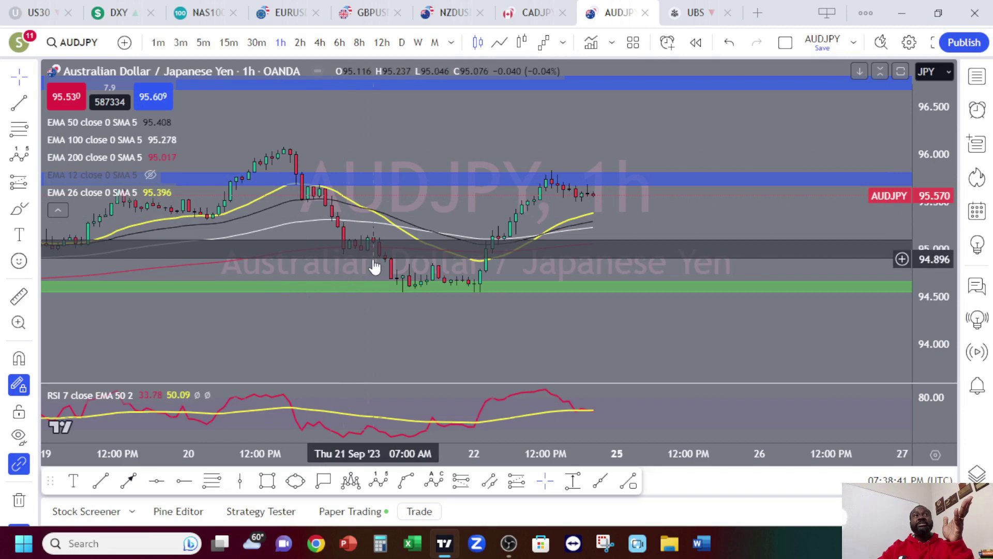
# Draw an Elliott impulse wave on the 1-hour chart from the 20 September high at about 96.07 through 94.58, 94.85, 94.60 and 95.80 to 95.33.
pyautogui.moveTo(189, 453); pyautogui.dragTo(355, 421)
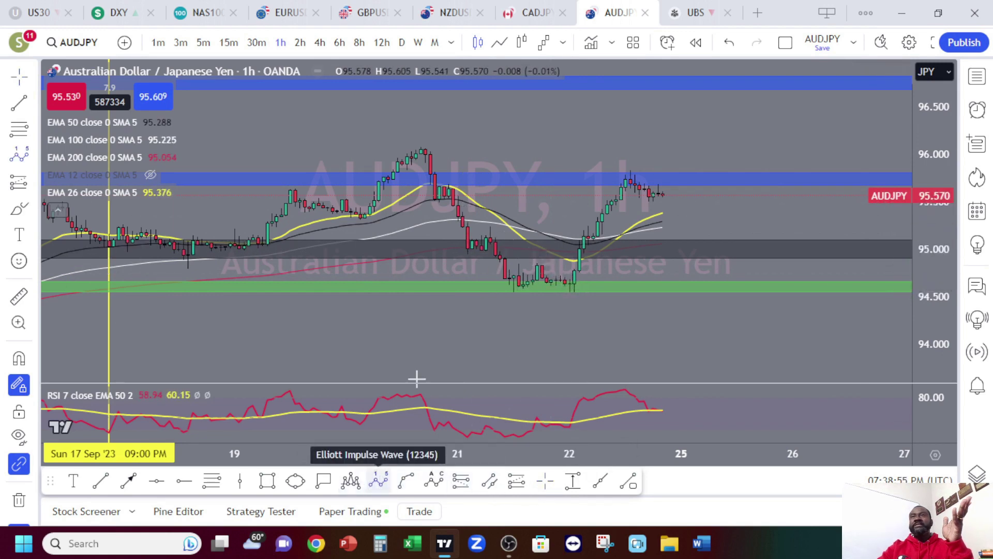
pyautogui.click(378, 480)
pyautogui.click(425, 148)
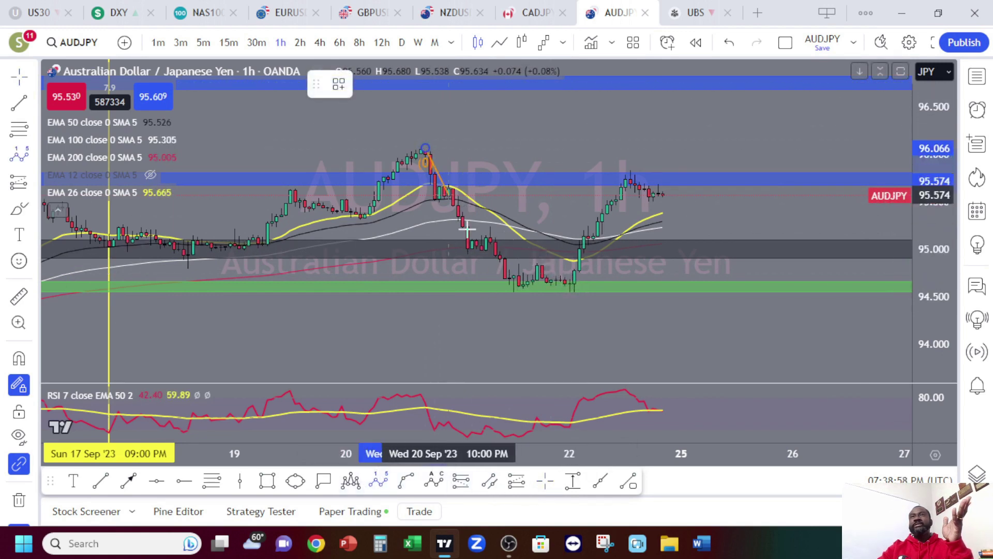
pyautogui.click(523, 287)
pyautogui.click(541, 264)
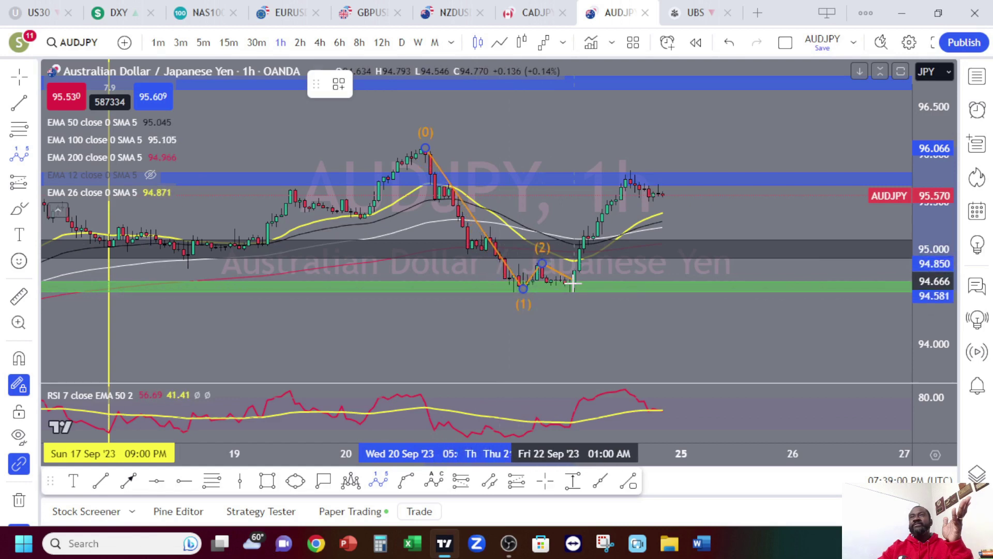
pyautogui.click(574, 286)
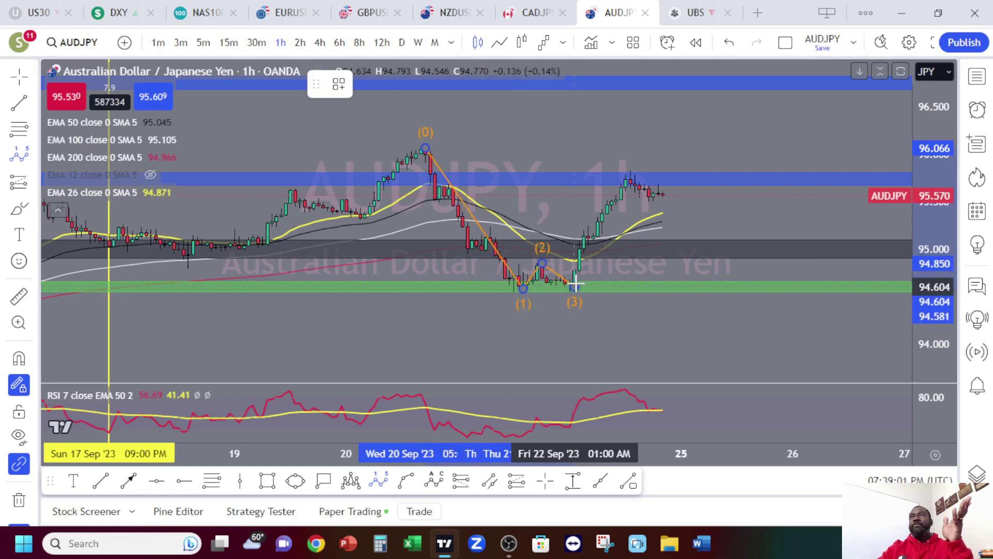
pyautogui.click(626, 172)
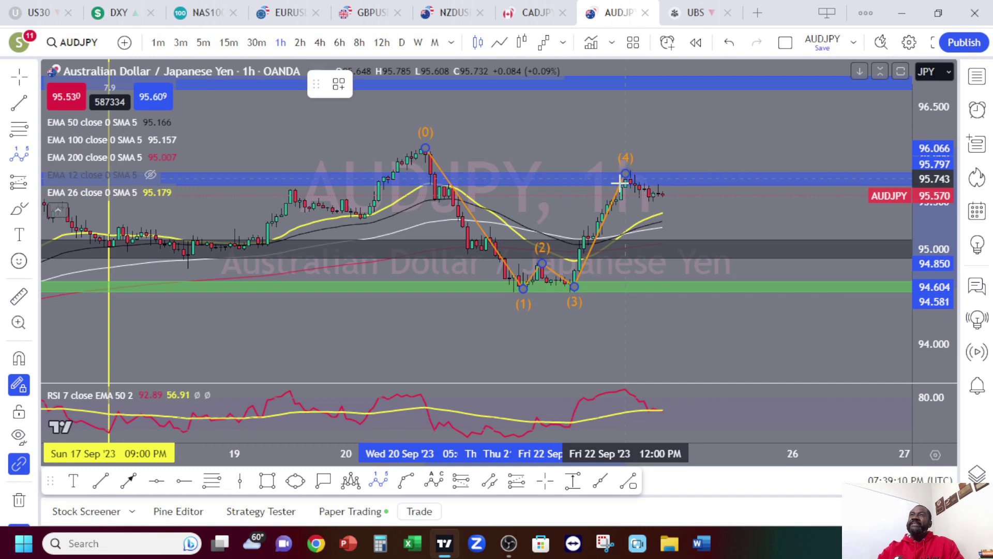
pyautogui.click(663, 219)
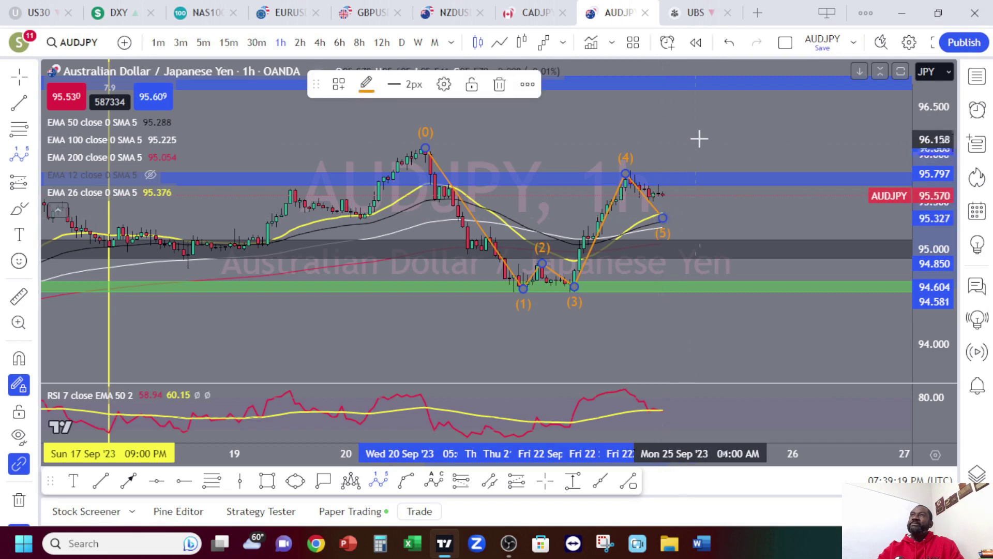
# Start a second impulse wave from the first wave's end at about 95.34 through 96.65 and 95.81 to a third point in the upper blue zone.
pyautogui.click(667, 218)
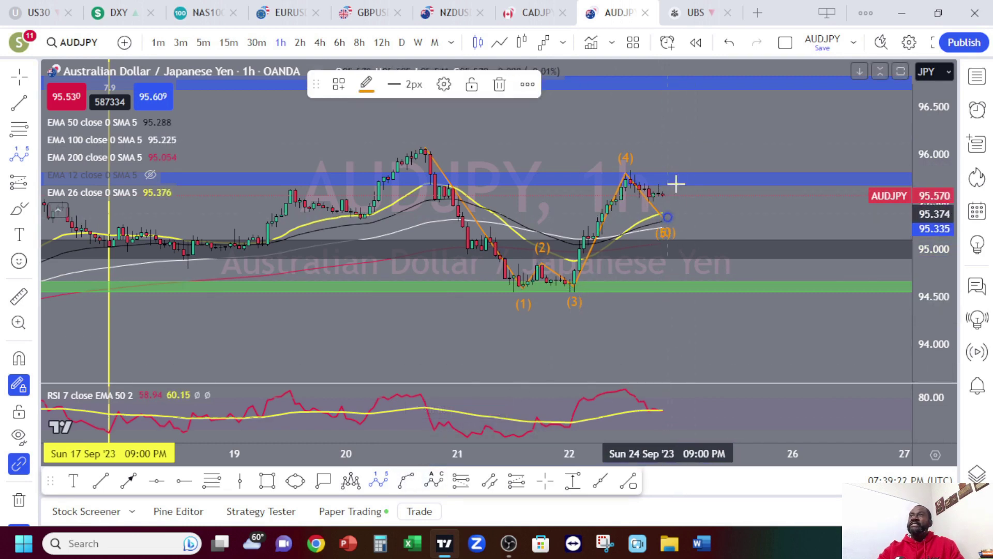
pyautogui.click(733, 92)
pyautogui.click(774, 172)
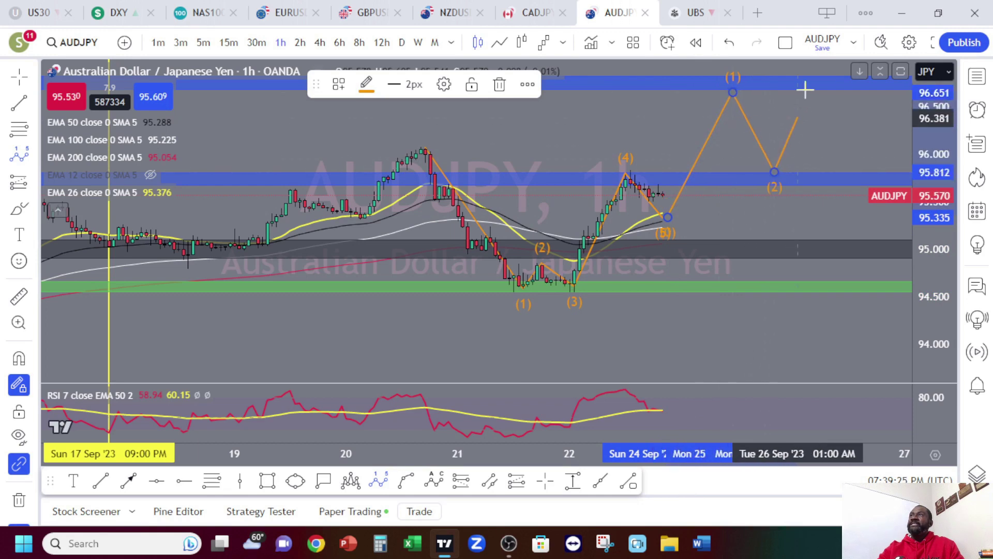
pyautogui.click(811, 81)
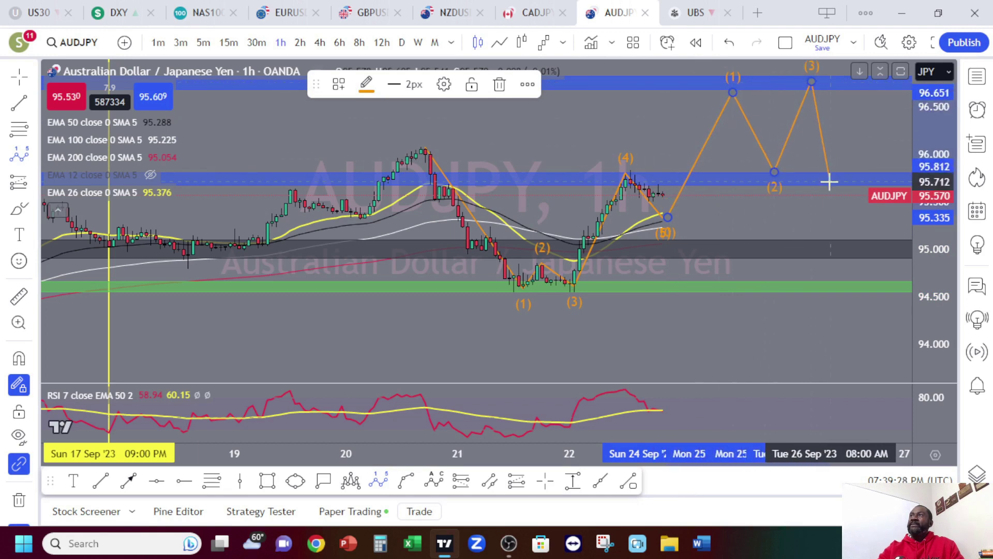